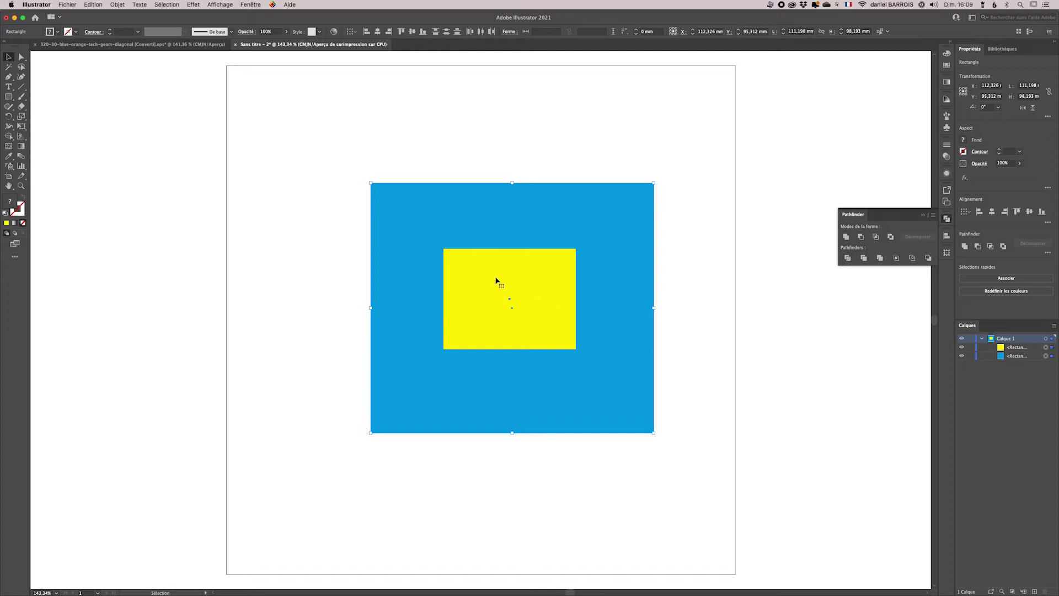
left_click_drag(497, 142, 496, 313)
left_click(848, 257)
left_click(990, 349)
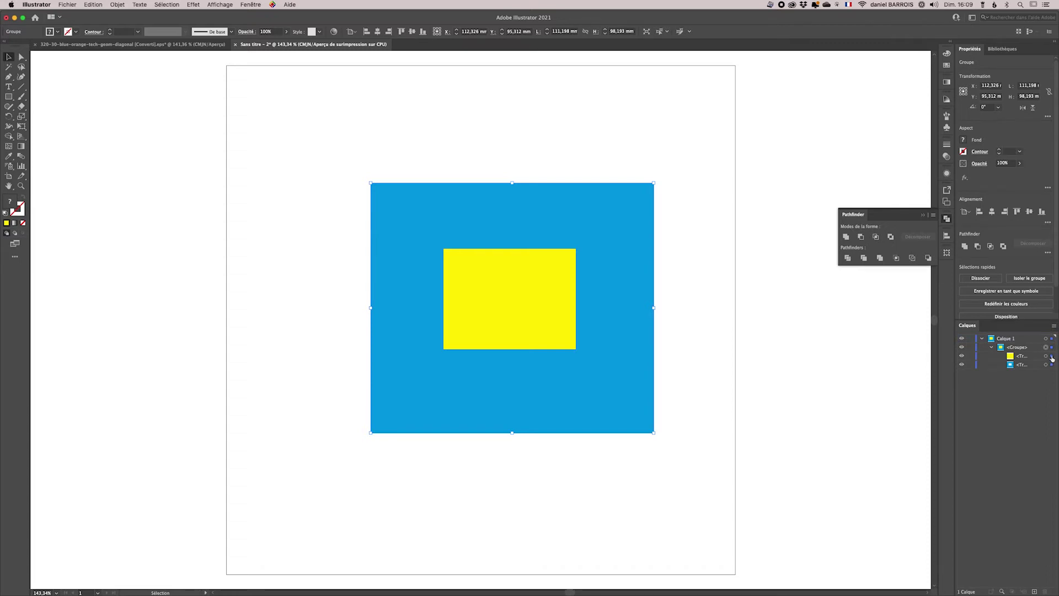
left_click(1051, 358)
left_click_drag(489, 297, 672, 306)
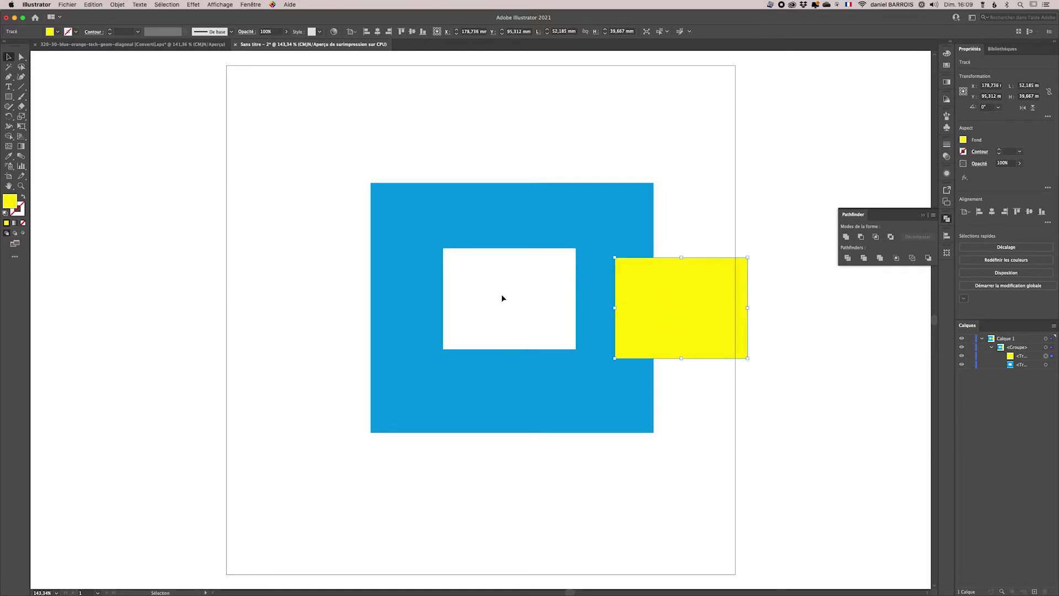
left_click_drag(671, 308, 502, 298)
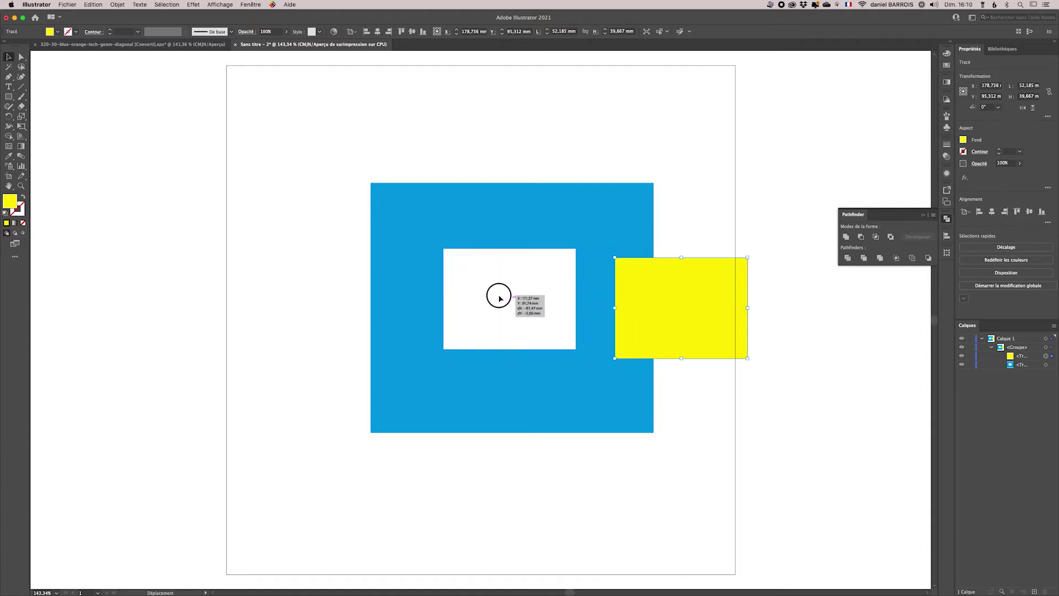
left_click_drag(502, 298, 553, 283)
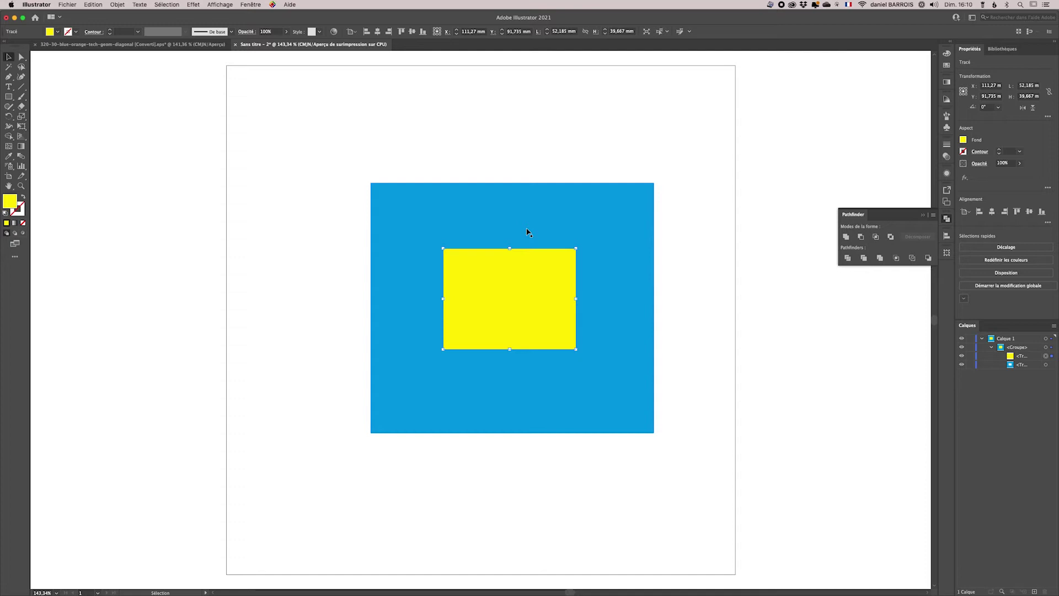
key("ctrl+z")
key("ctrl+z")
key("ctrl+z")
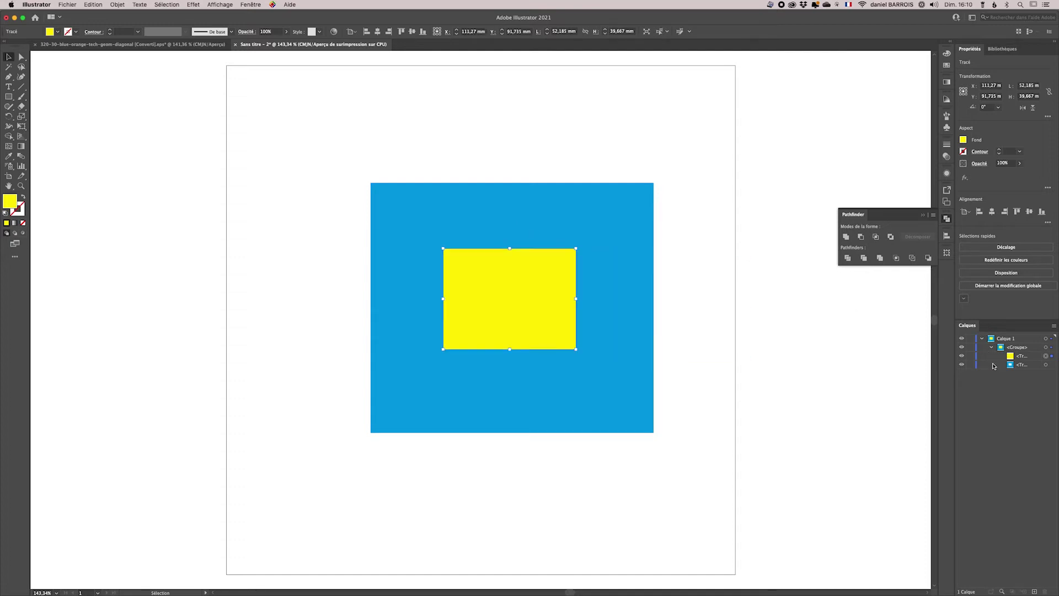
key("ctrl+z")
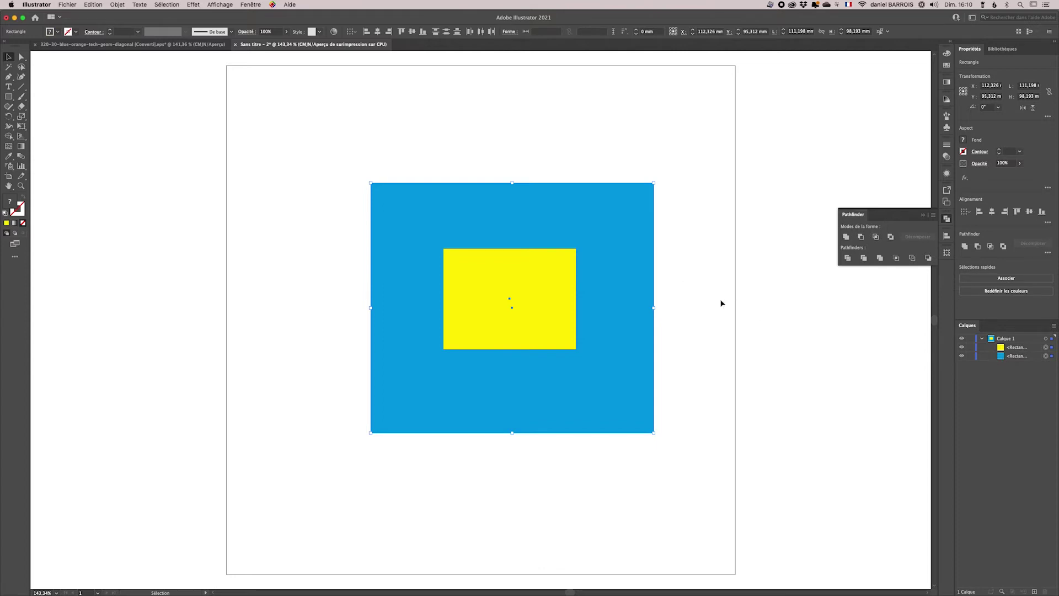
Step: Select only the yellow rectangle and tick Surimp. fond in Options d'objet
left_click(718, 293)
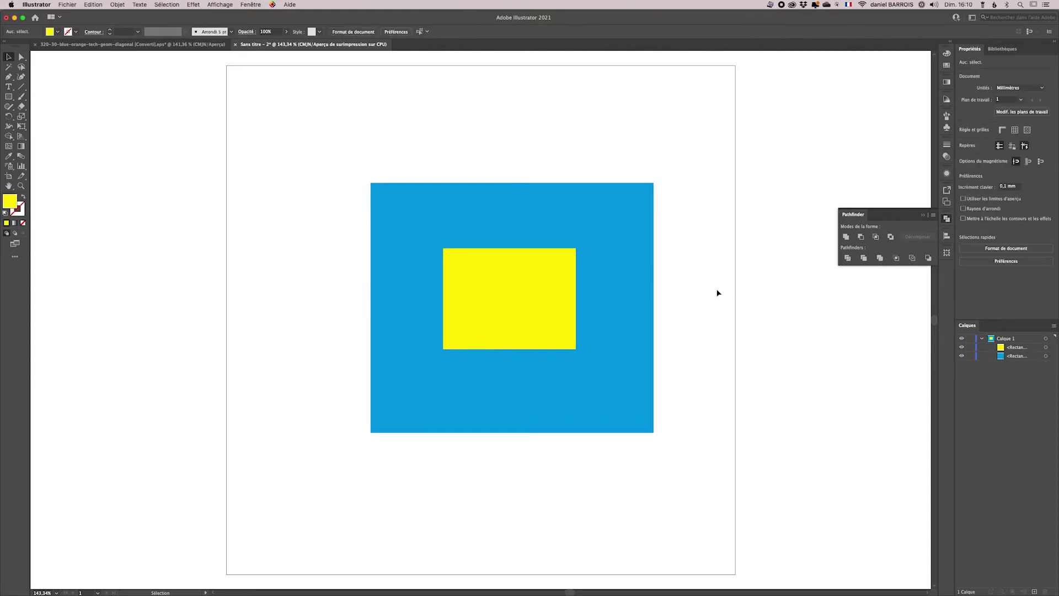
left_click(498, 286)
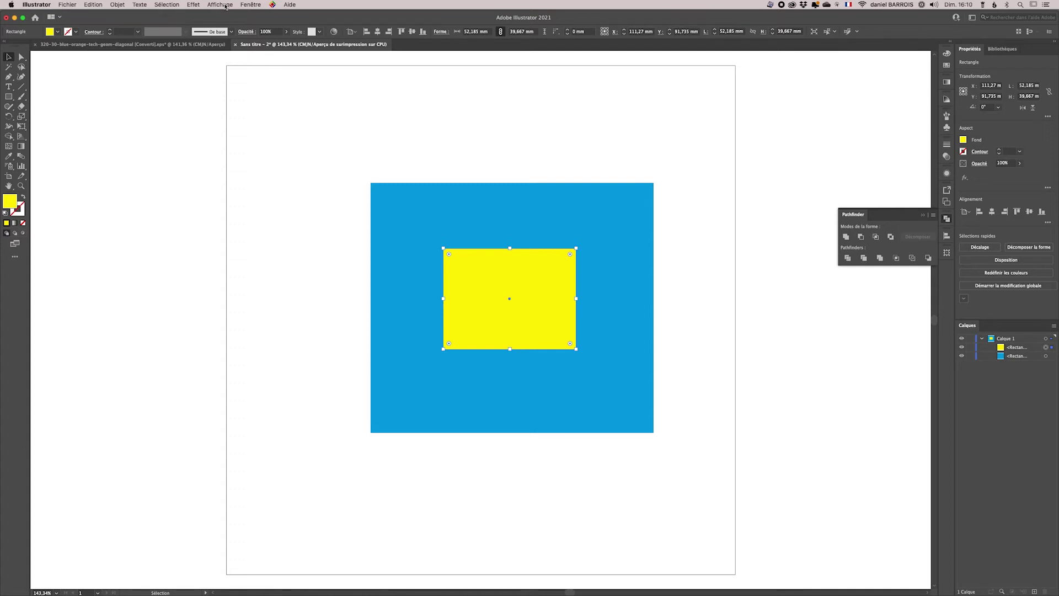
left_click(254, 5)
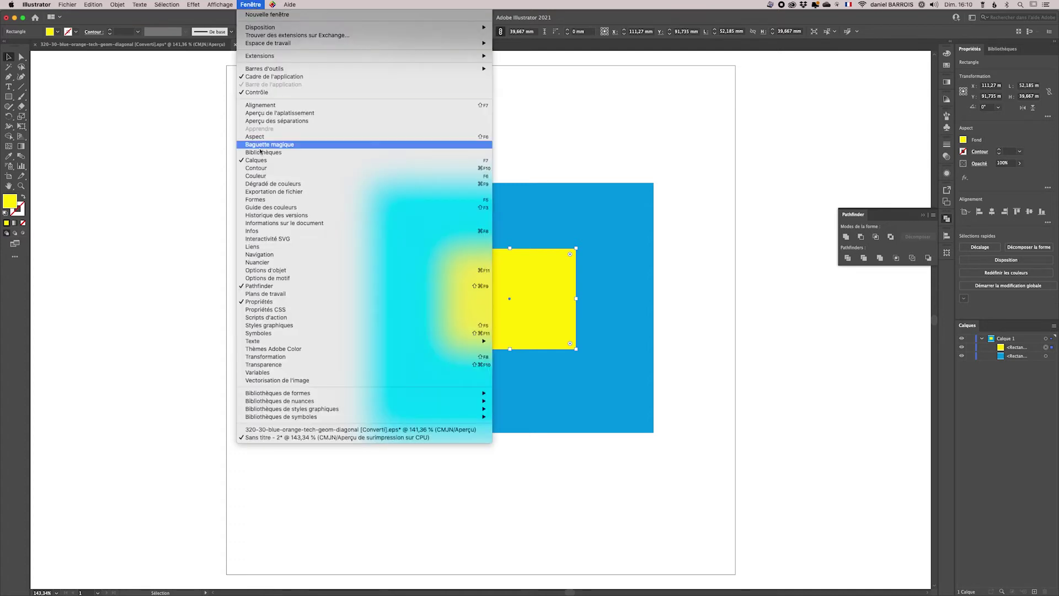
left_click(260, 270)
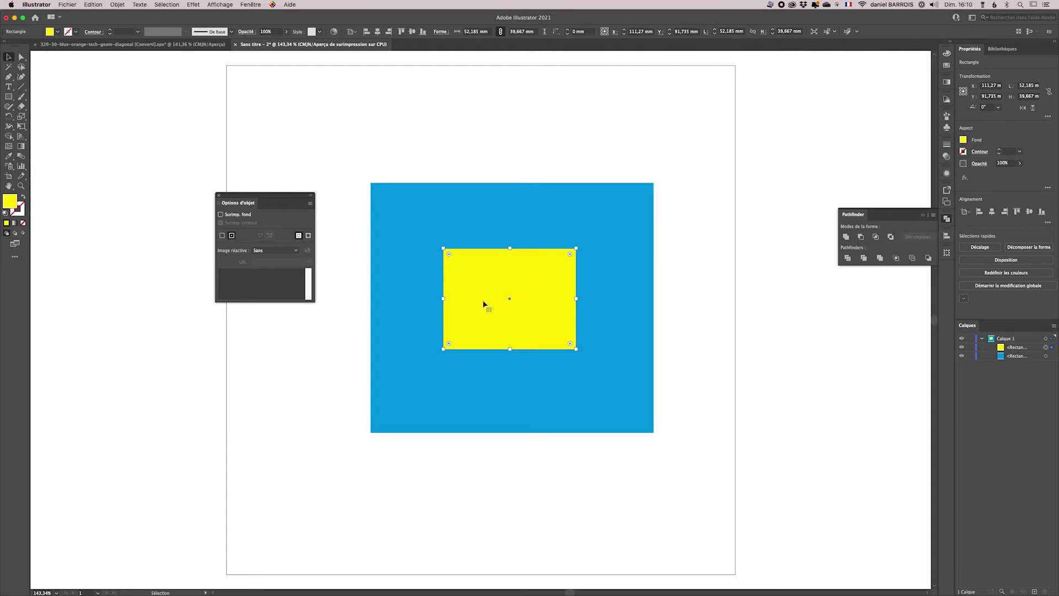
left_click(221, 214)
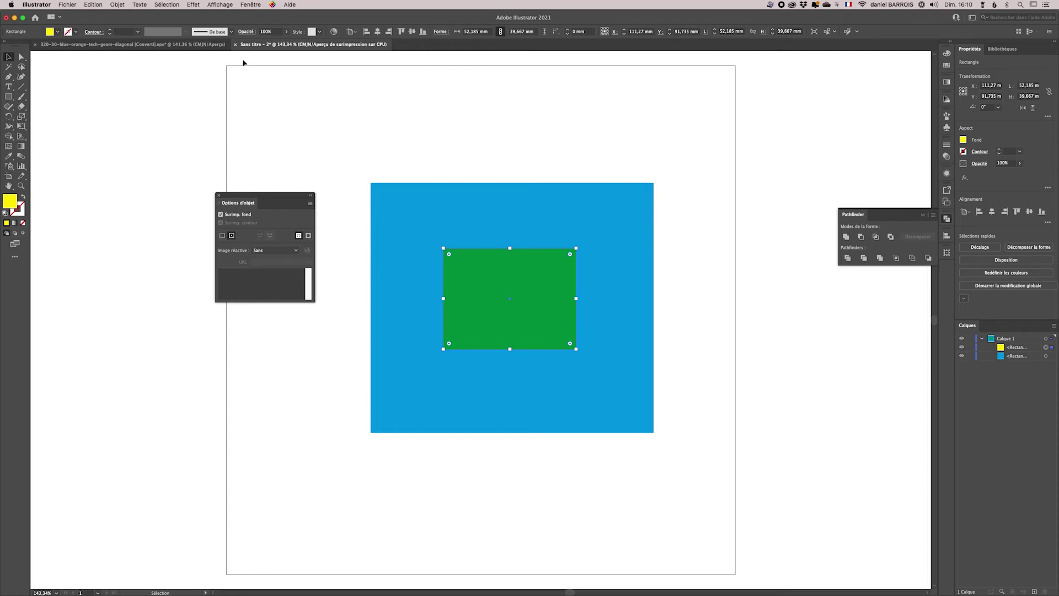
left_click(220, 4)
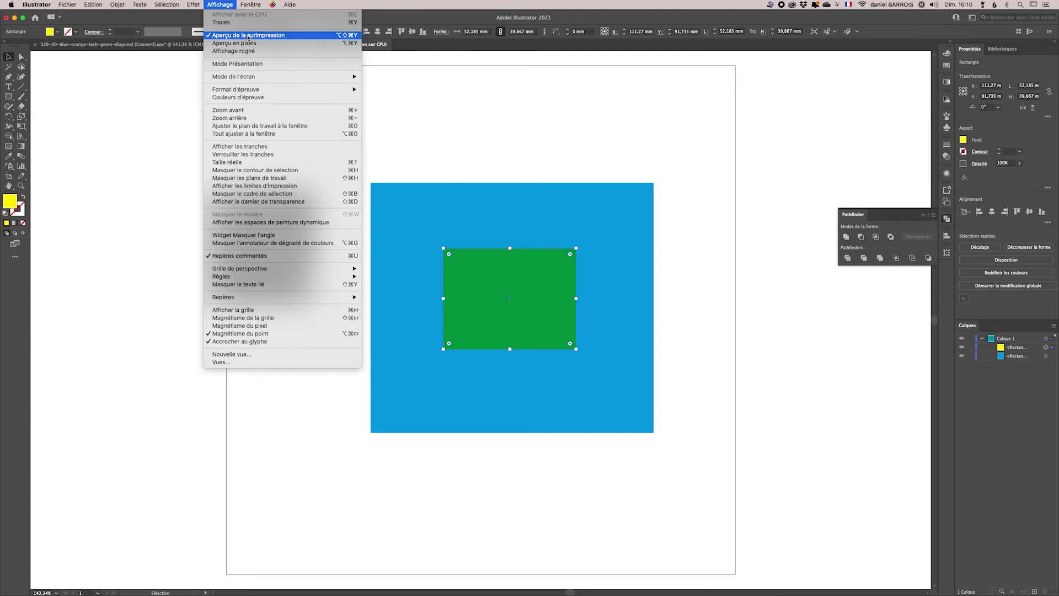
Step: Toggle Aperçu de la surimpression off, on, then off, leaving the rectangle plain yellow
left_click(248, 36)
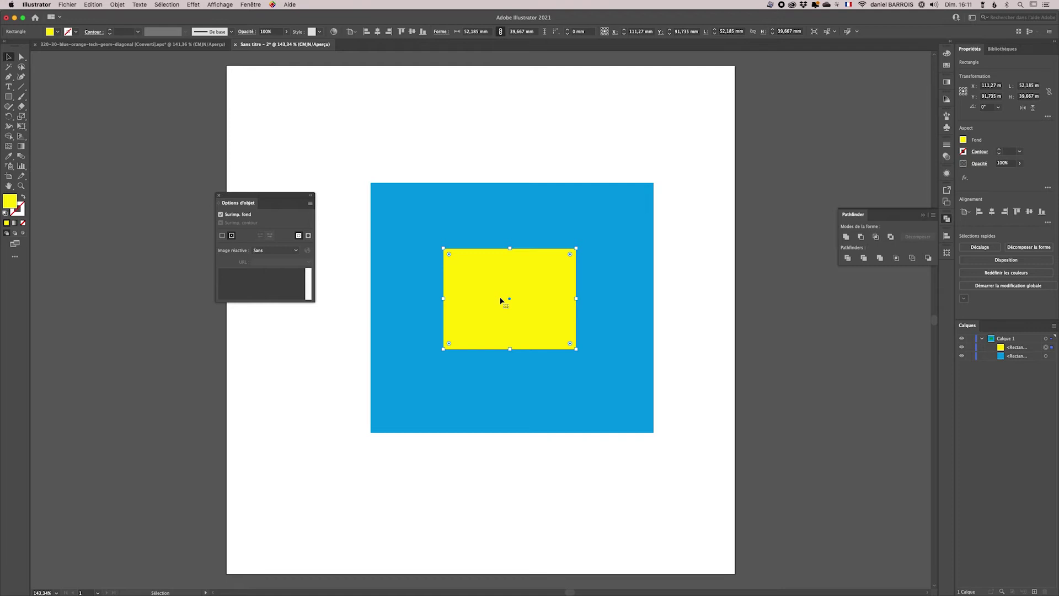
left_click(220, 5)
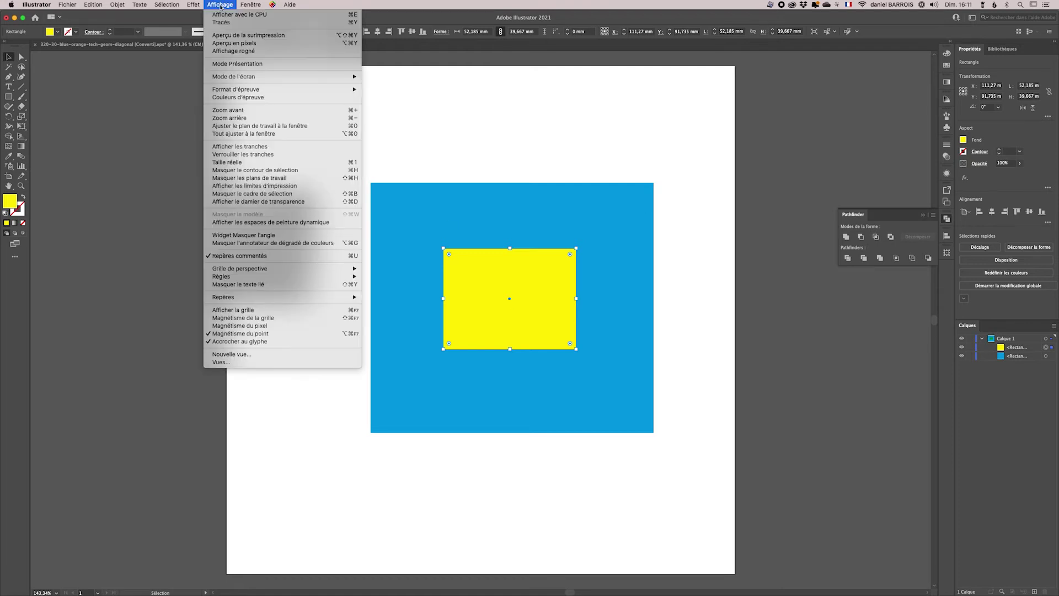
left_click(238, 36)
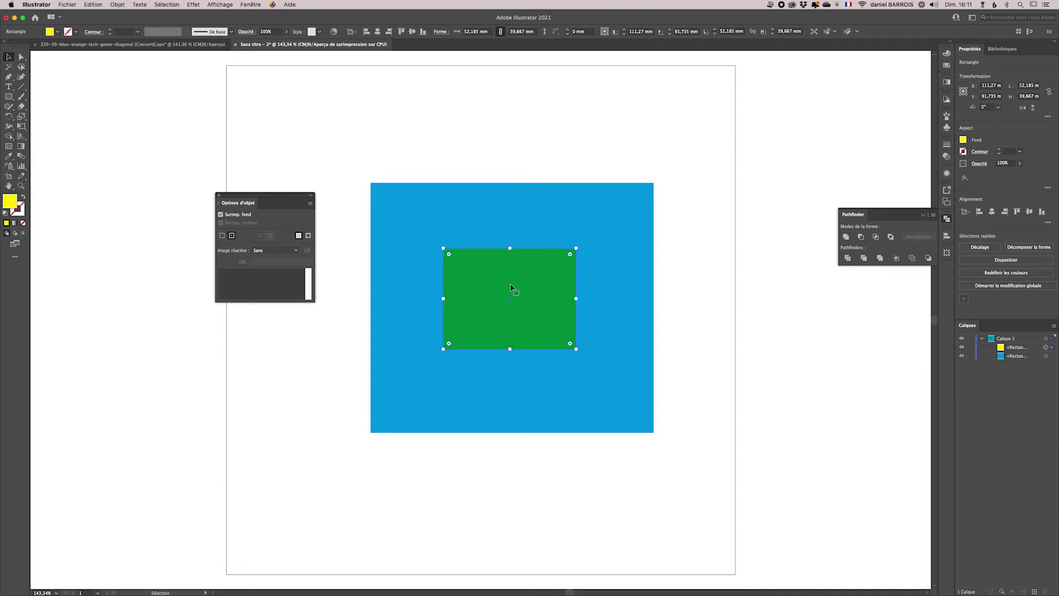
left_click(220, 5)
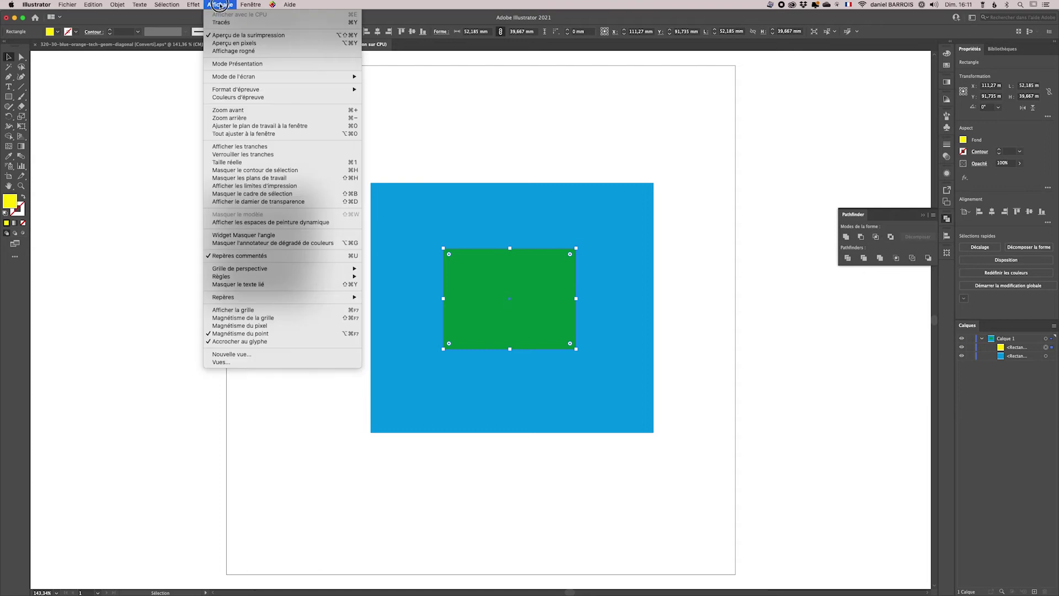
left_click(226, 35)
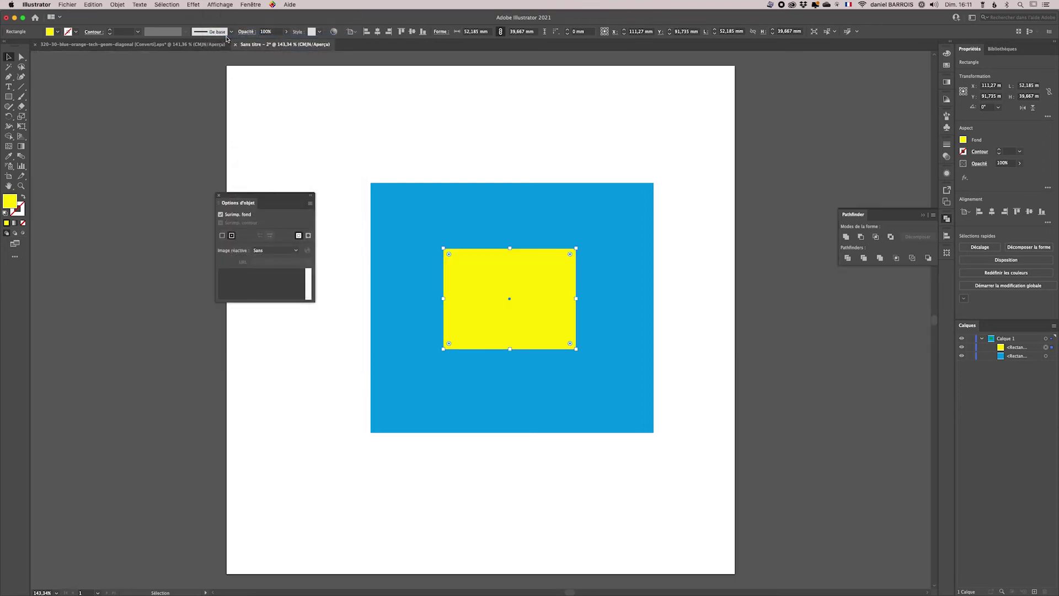
Step: In Aperçu des séparations, briefly enable overprint preview, disable it, then close the panel
left_click(254, 5)
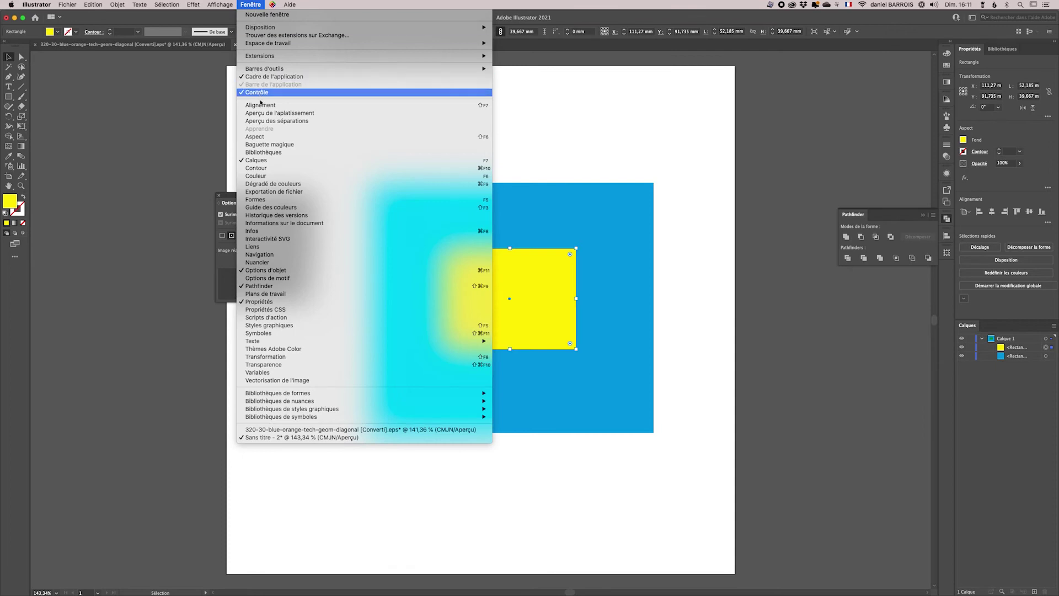
left_click(270, 121)
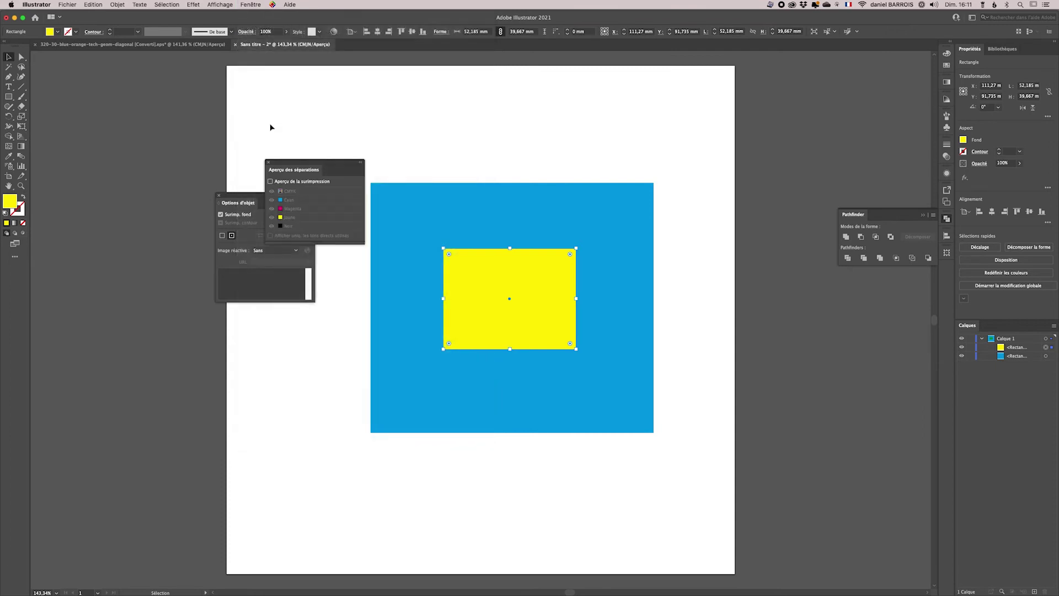
left_click(270, 181)
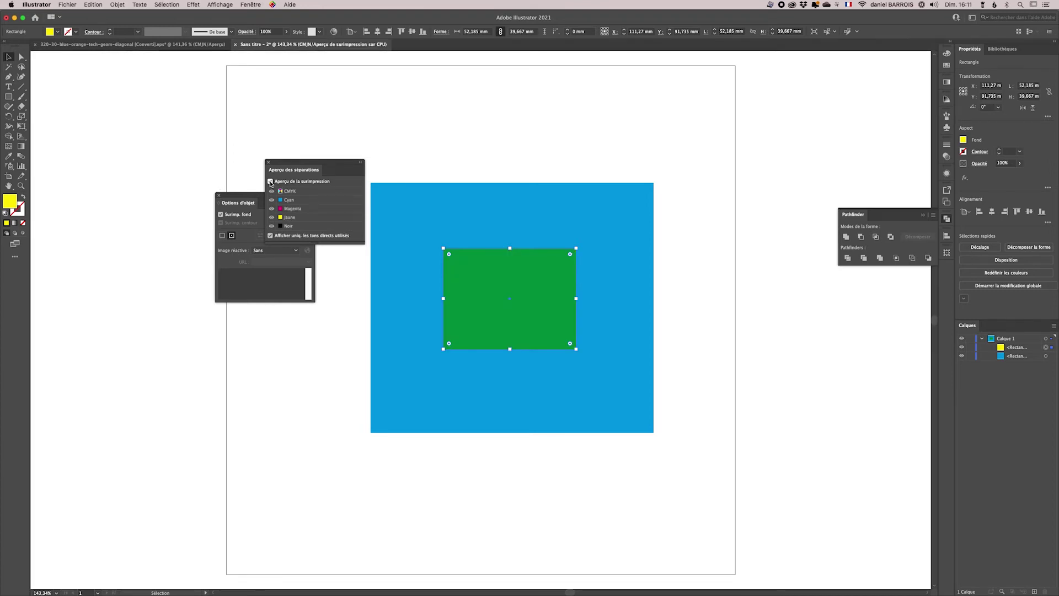
left_click(270, 182)
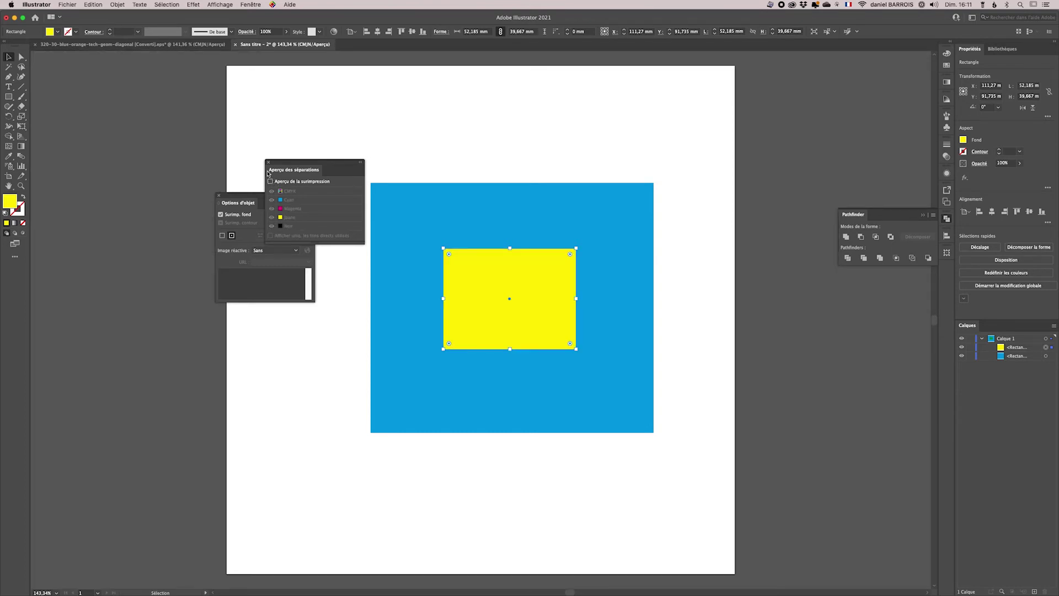
left_click(268, 162)
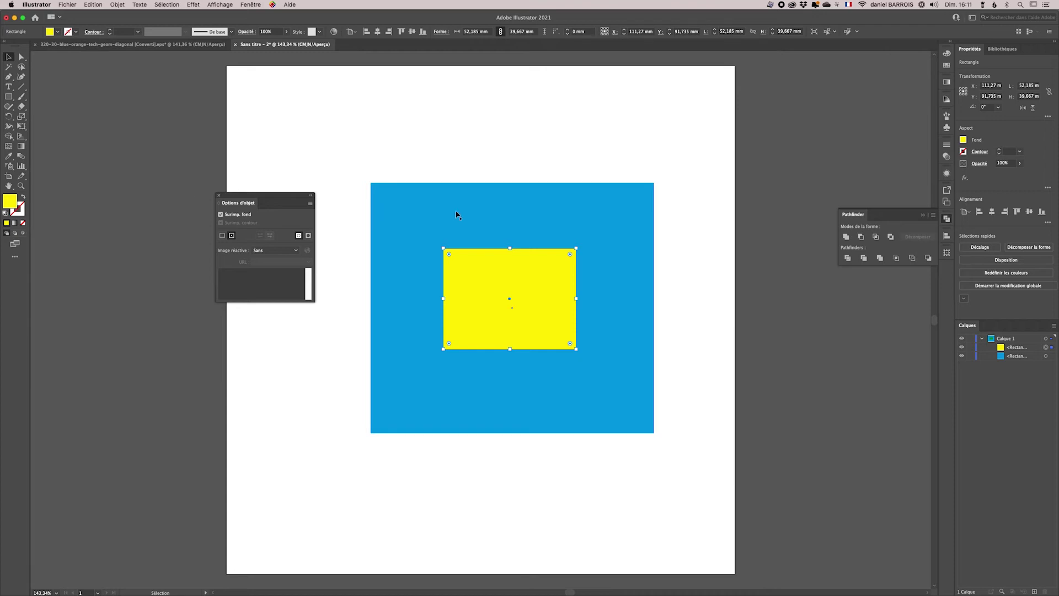
Step: On the 320-30 diagonal stripe document, close Pathfinder and enable Surimp. fond on the artwork
left_click_drag(286, 199, 451, 221)
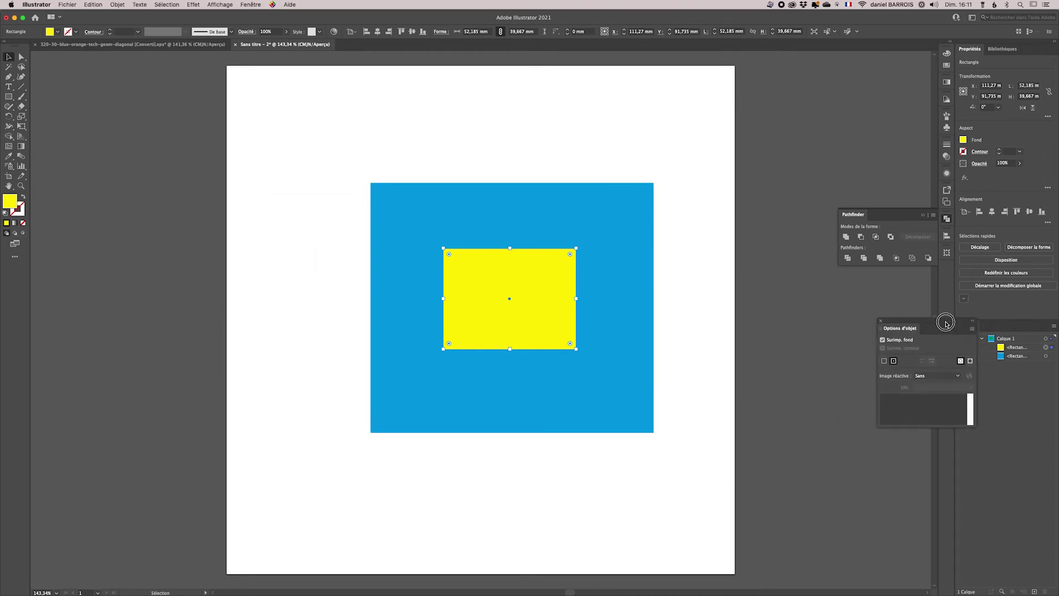
left_click(190, 45)
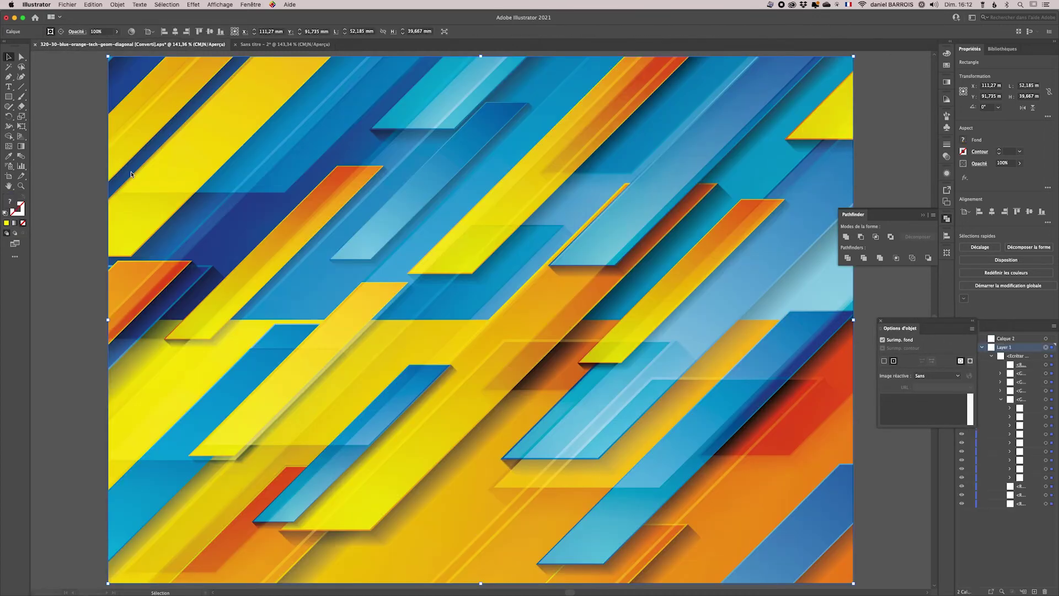
left_click(922, 215)
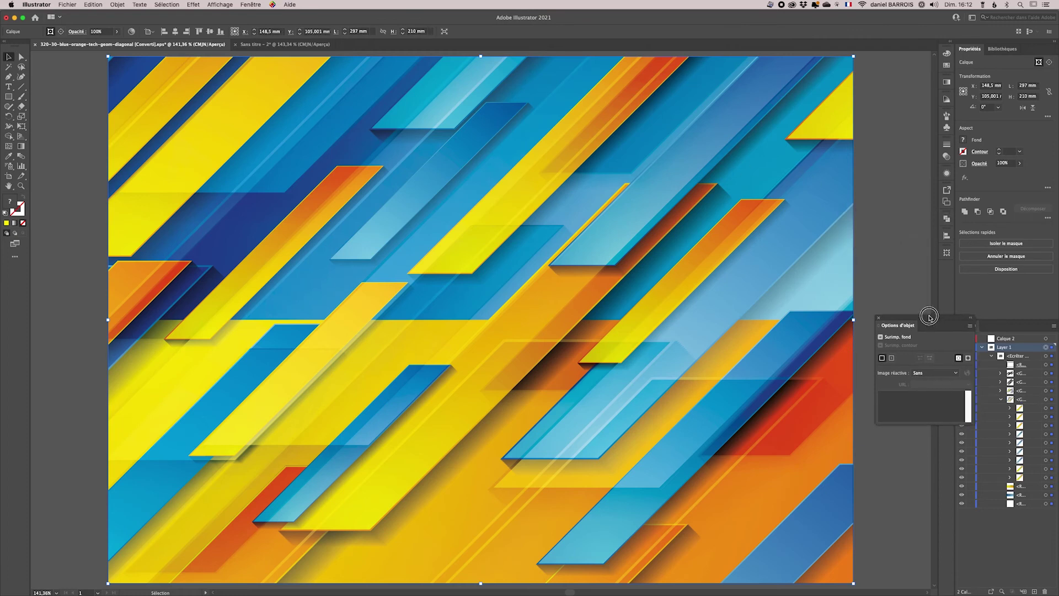
left_click_drag(944, 326, 899, 99)
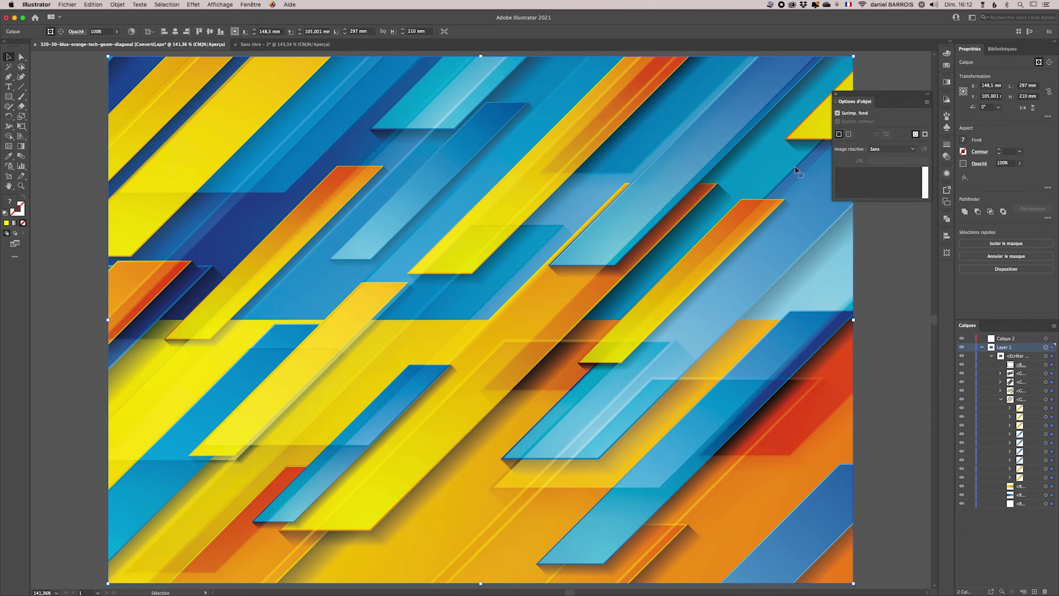
left_click(837, 114)
left_click(220, 5)
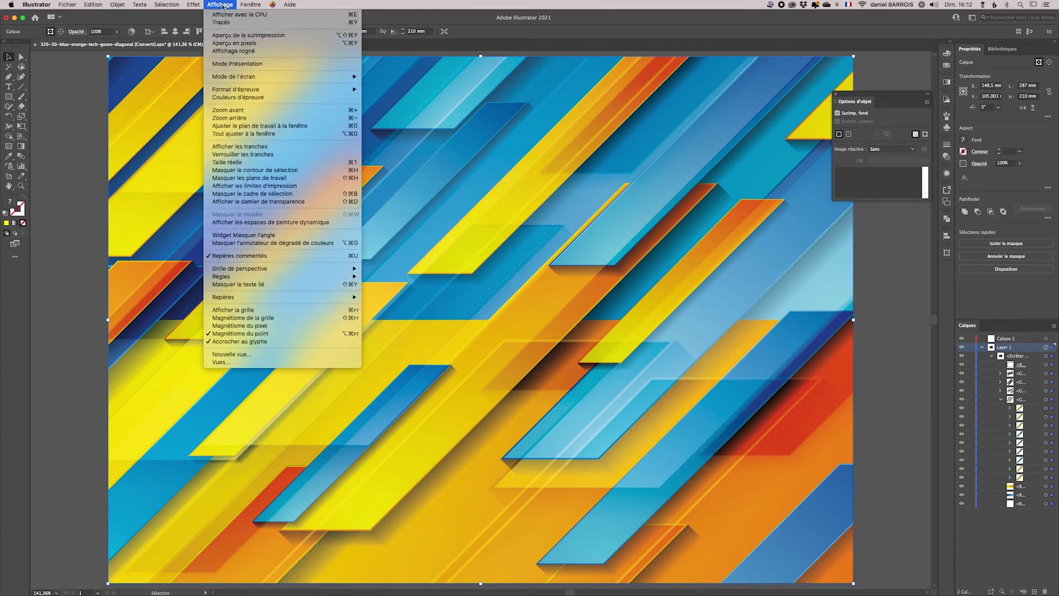
left_click(232, 37)
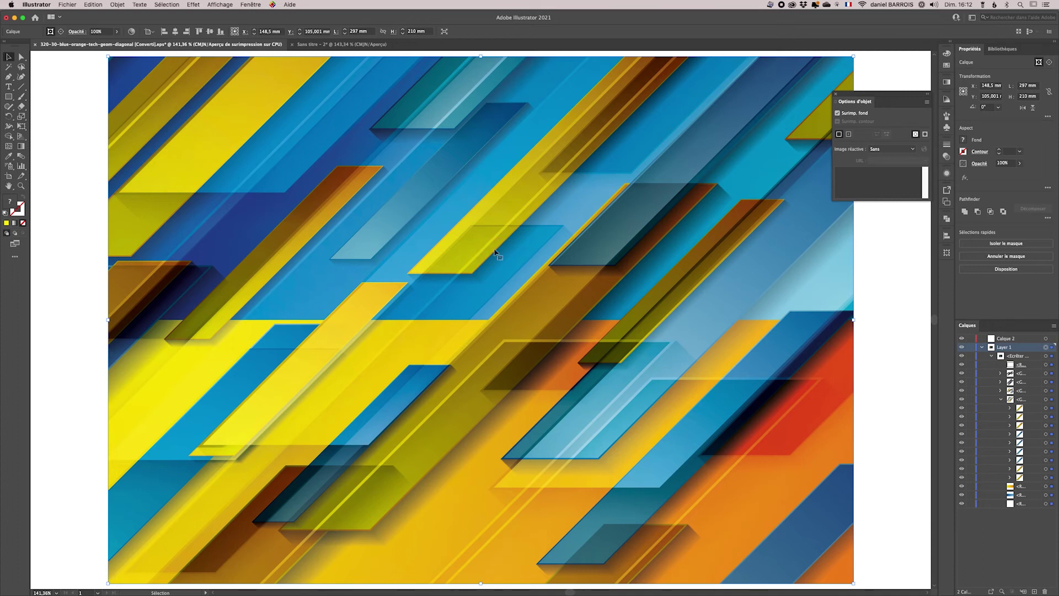
left_click(225, 7)
left_click(244, 30)
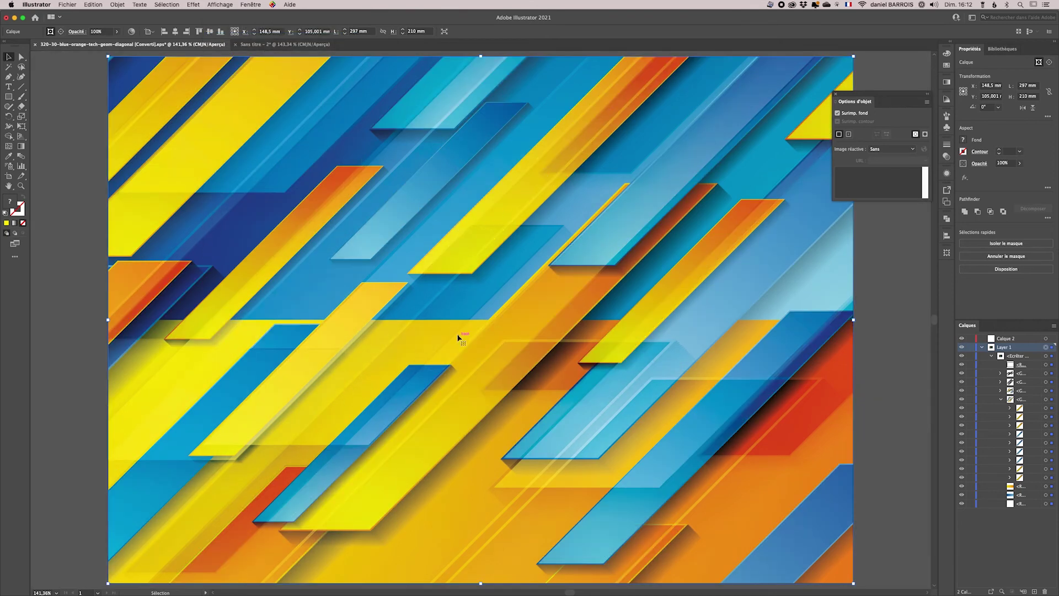
left_click(221, 5)
left_click(229, 35)
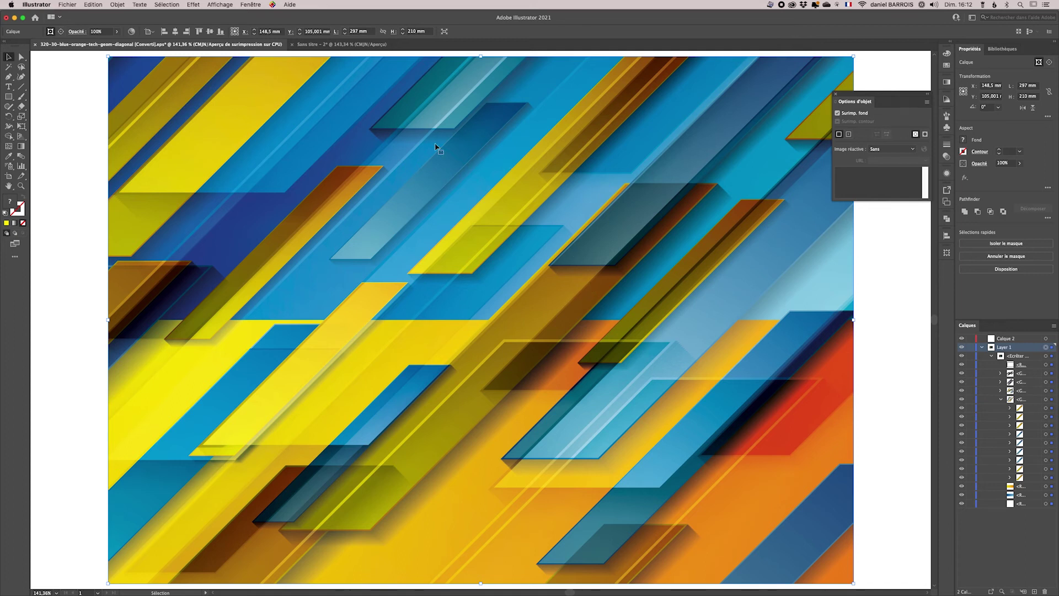
left_click(220, 5)
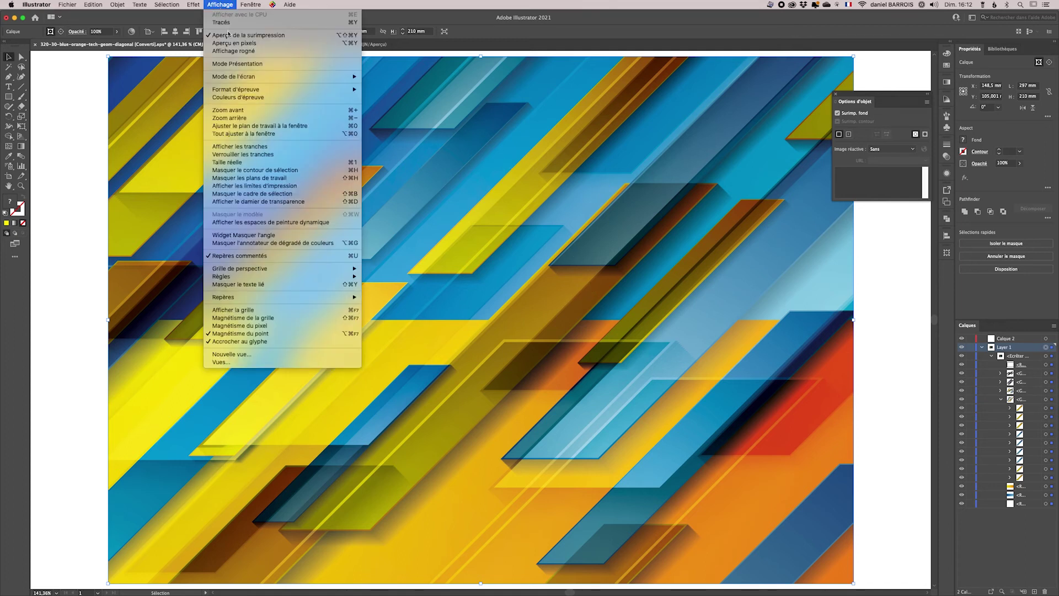
left_click(227, 36)
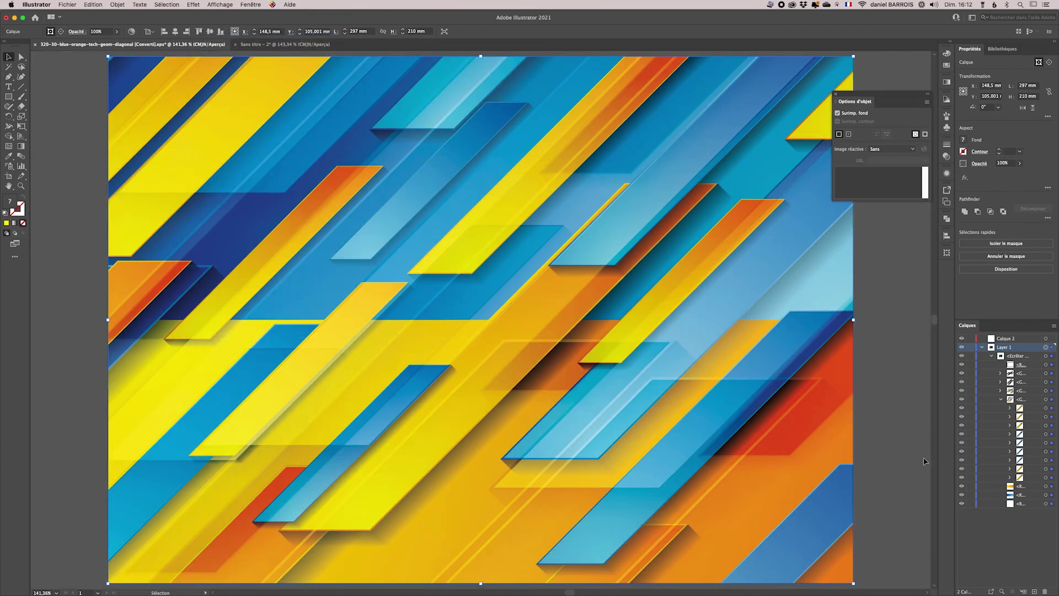
left_click(895, 451)
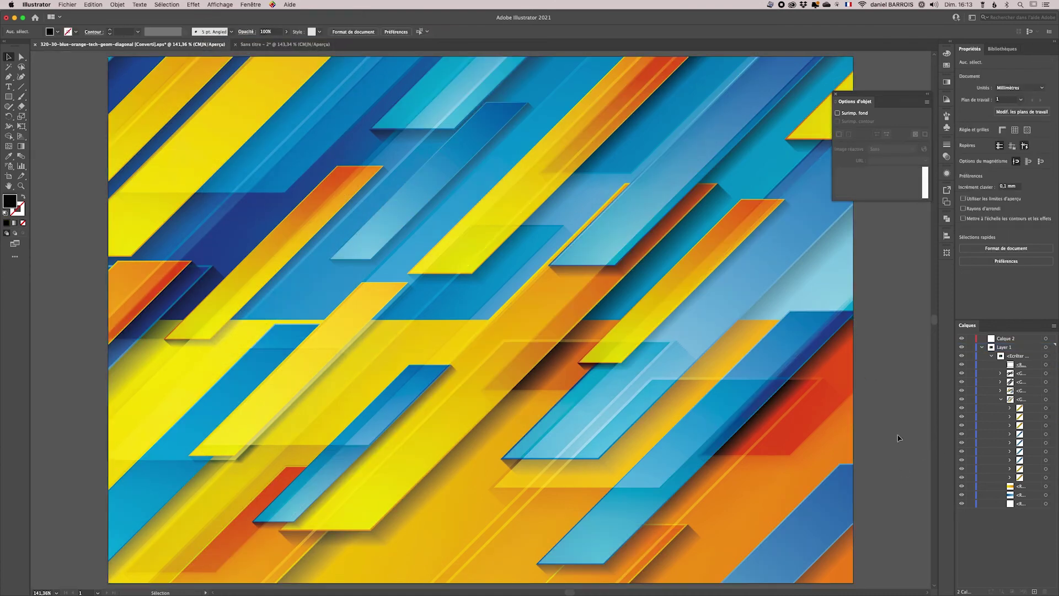
Step: Collapse the fourth group in Calques, toggle its visibility to check its stripes, and target it
left_click(999, 399)
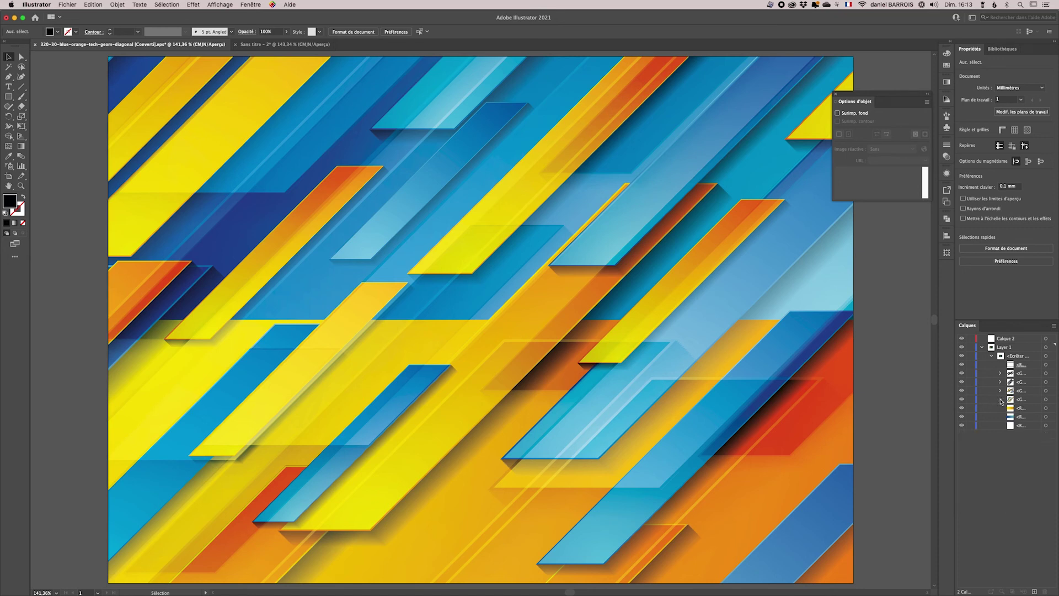
left_click(962, 399)
left_click(962, 399)
left_click(961, 400)
left_click(1045, 400)
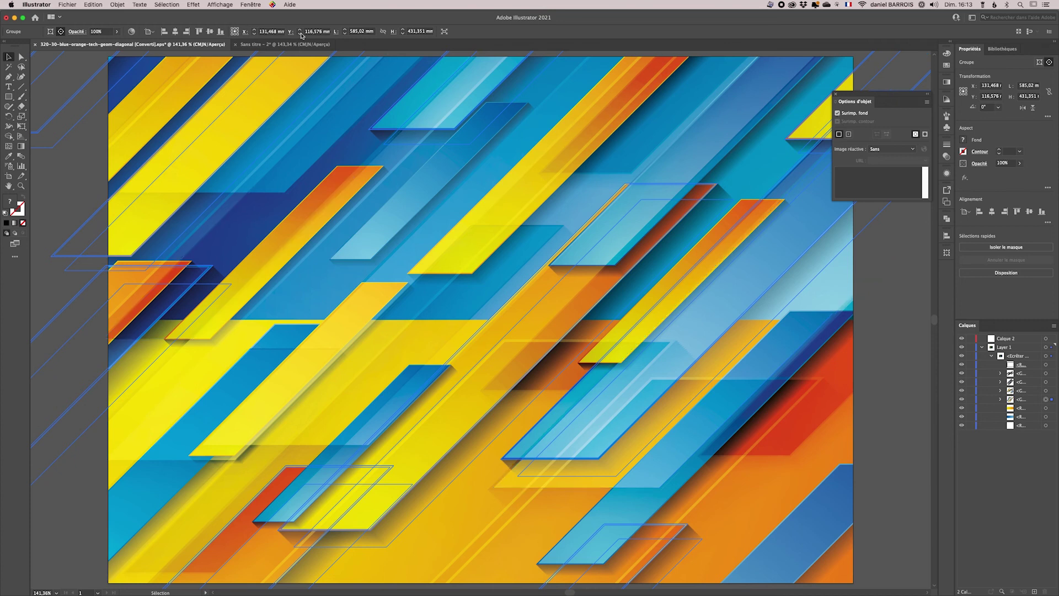
left_click(232, 6)
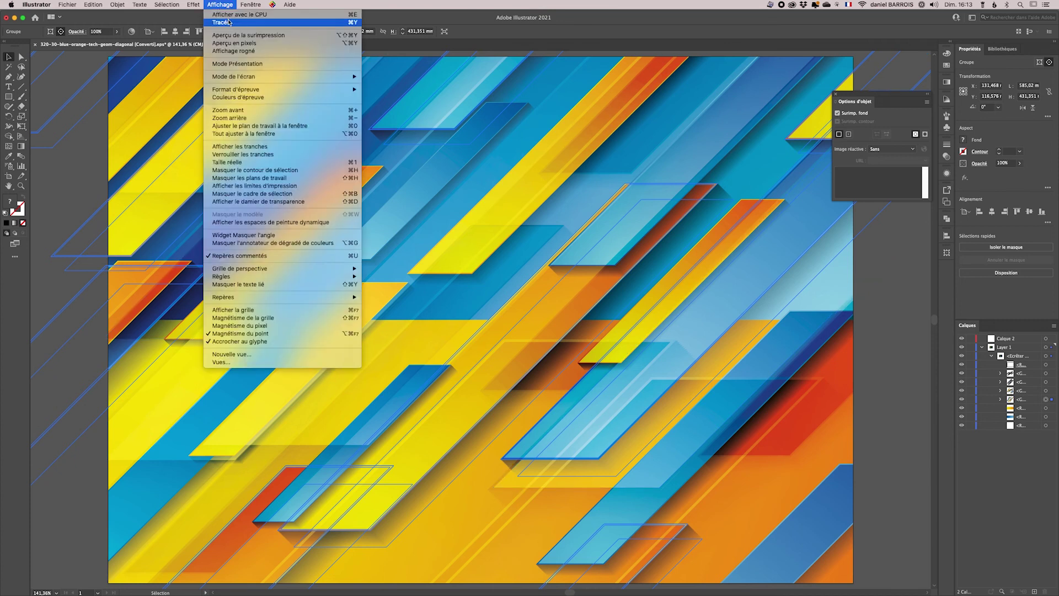
Step: Turn on overprint preview and toggle the stripe group's Surimp. fond repeatedly, ending unchecked
left_click(231, 36)
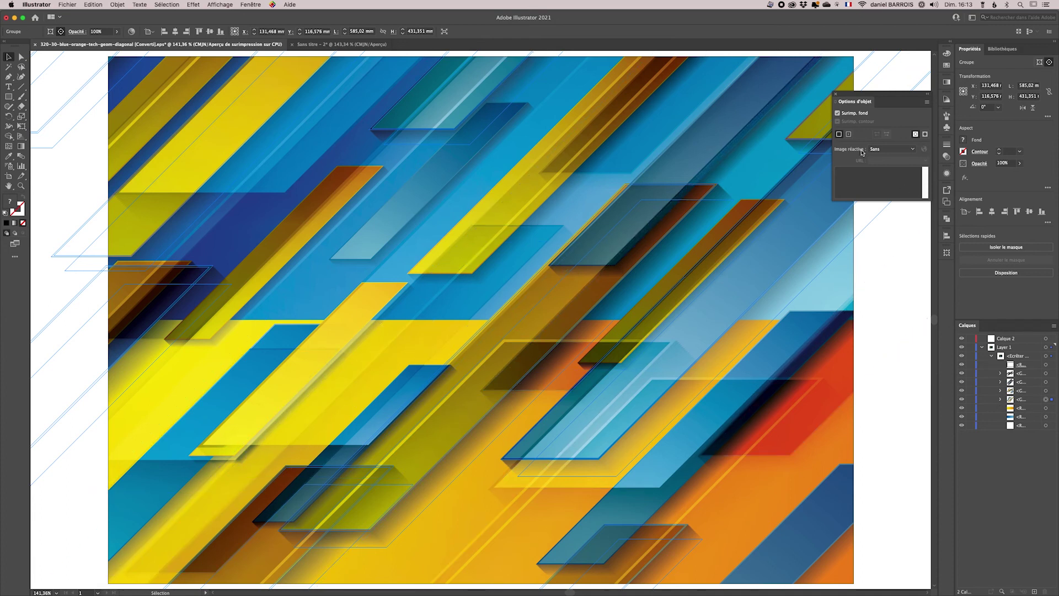
left_click(838, 113)
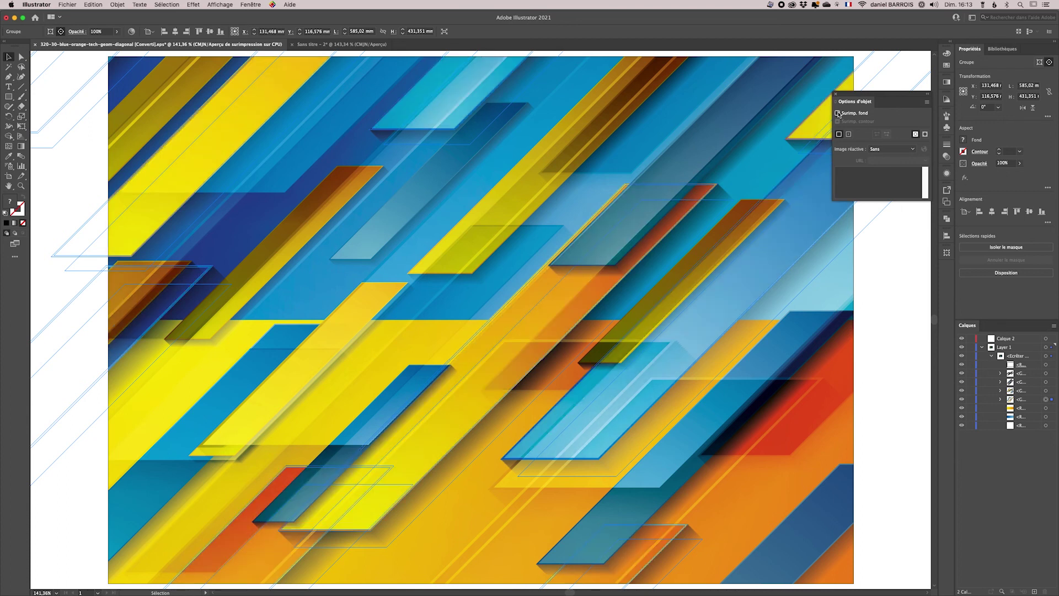
left_click(837, 113)
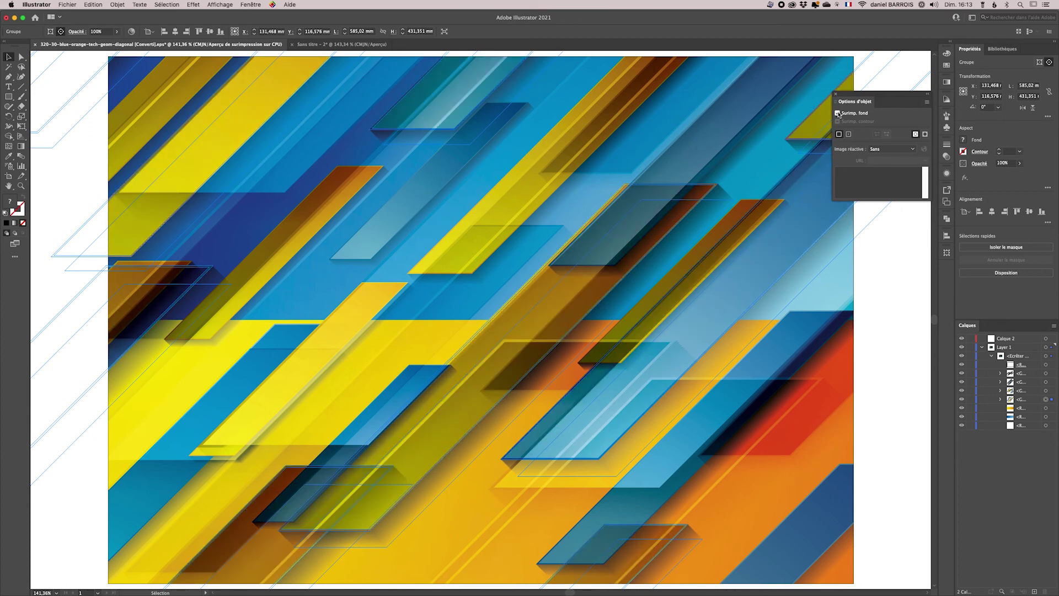
left_click(837, 113)
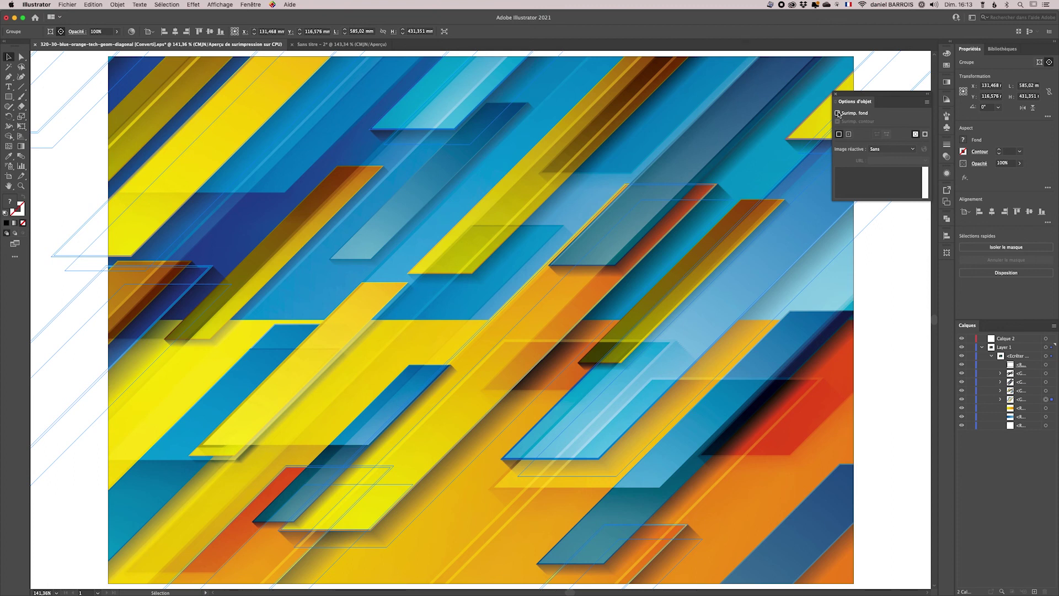
left_click(837, 113)
left_click(838, 113)
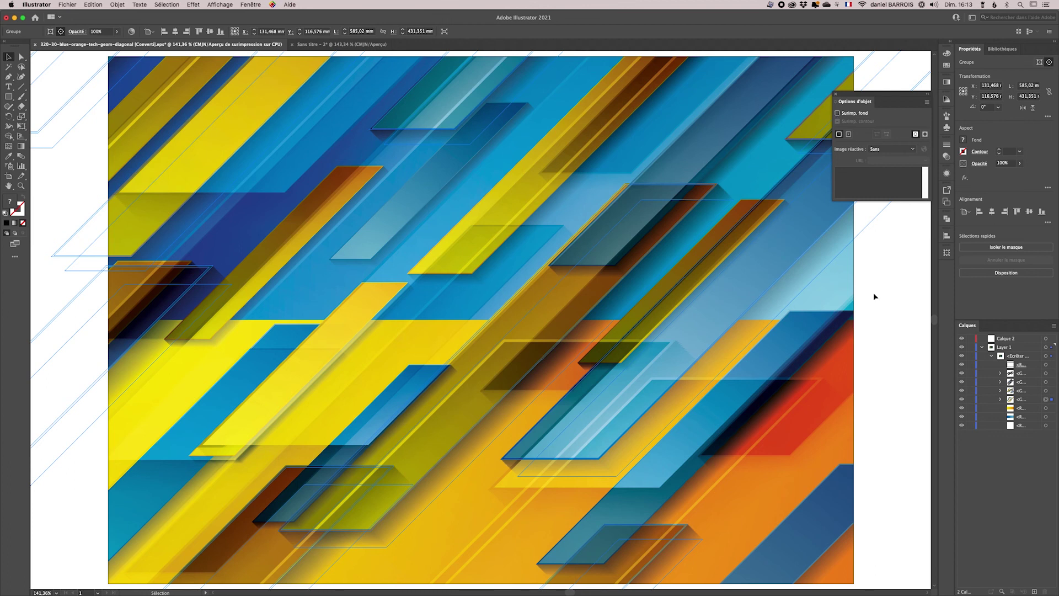